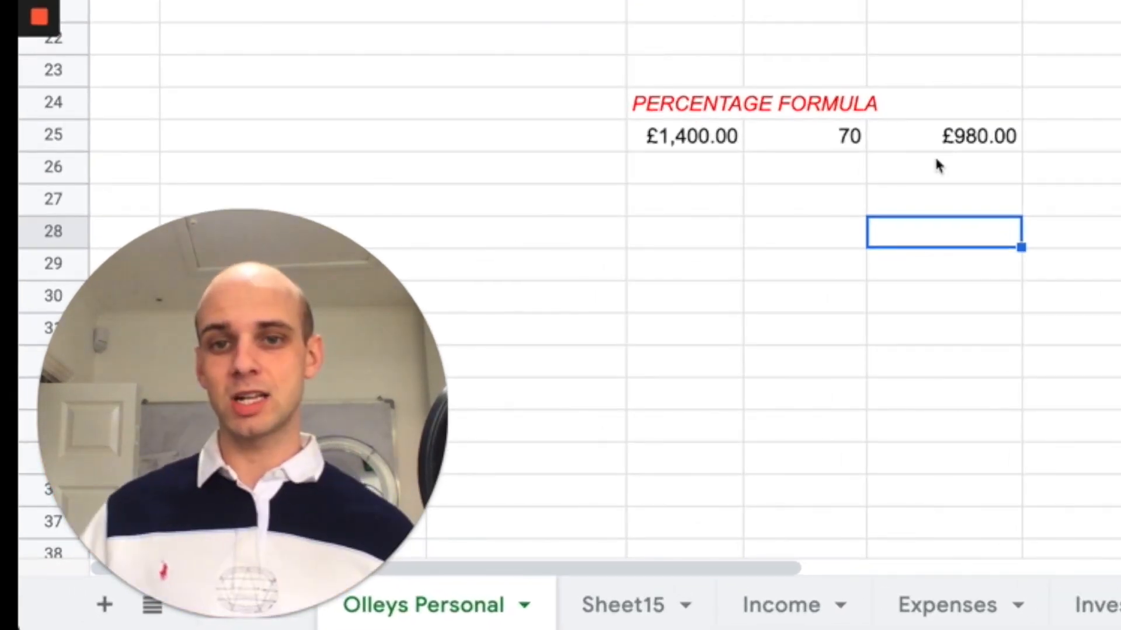
pyautogui.click(987, 141)
pyautogui.click(680, 146)
pyautogui.doubleClick(683, 143)
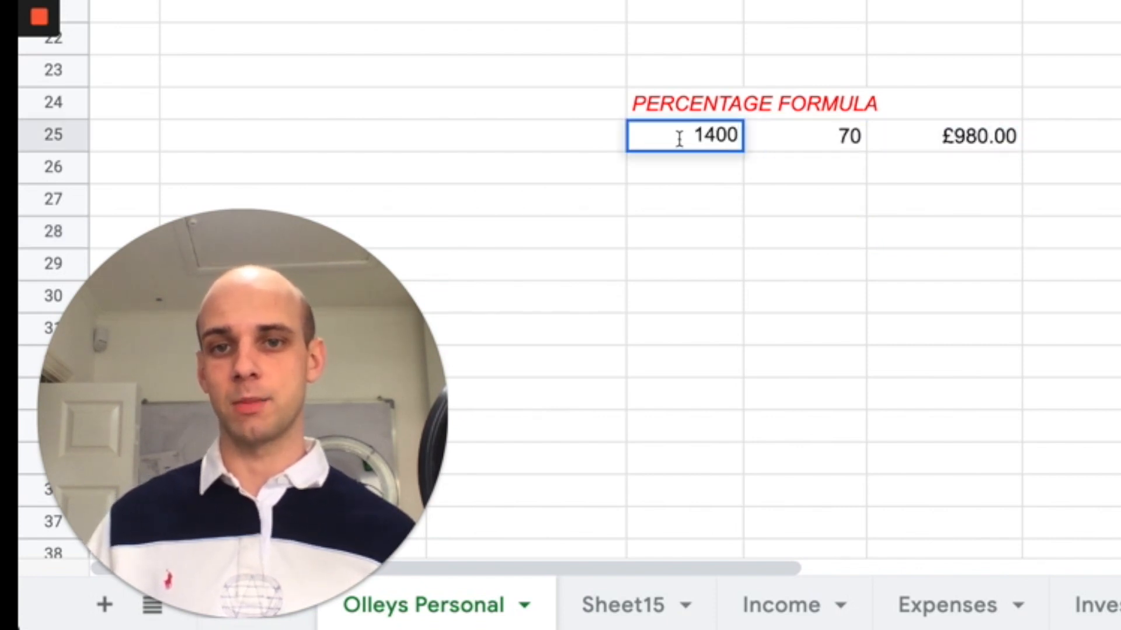
pyautogui.click(705, 175)
pyautogui.click(699, 205)
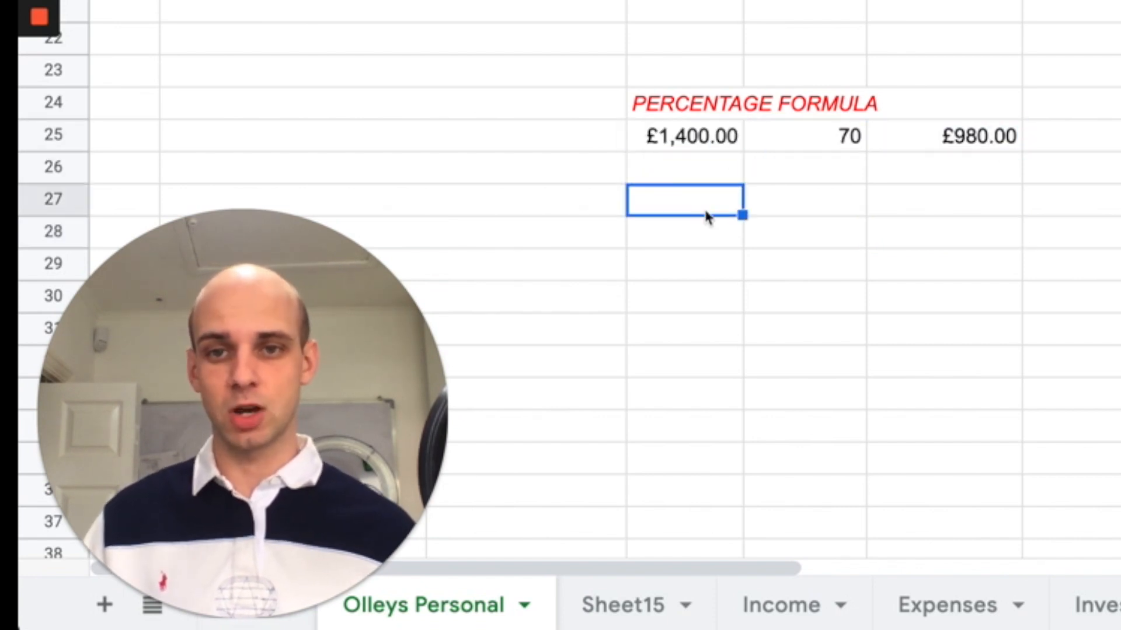
# Step: Enter an income amount of 1,000 in cell E28, below the percentage formula example
pyautogui.click(701, 231)
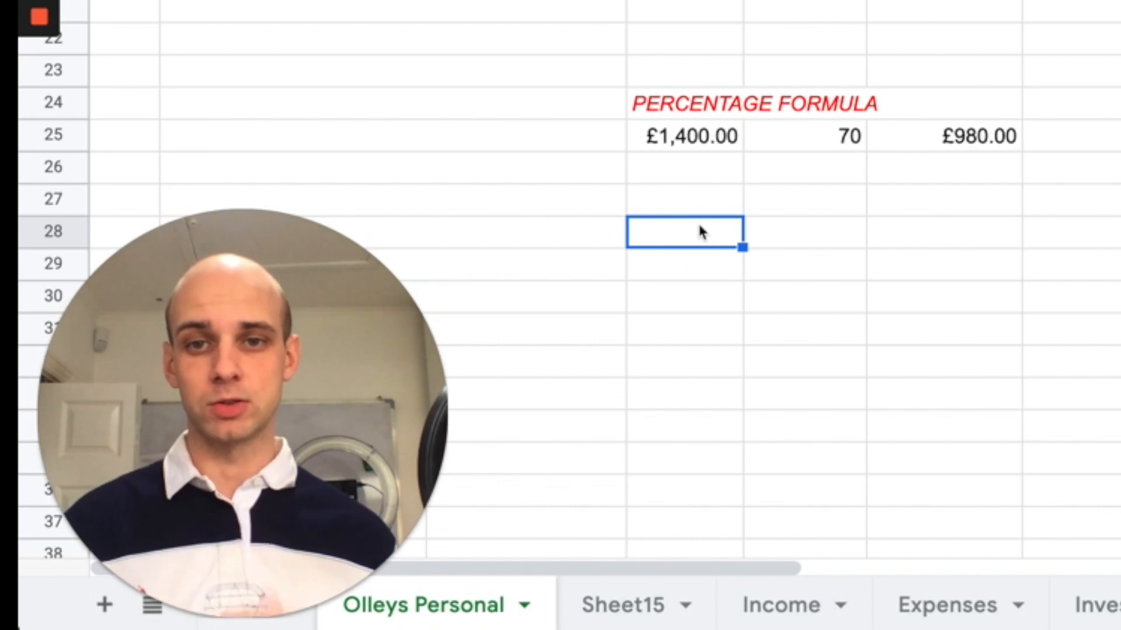
pyautogui.write('1,0')
pyautogui.write('000')
pyautogui.press('Return')
pyautogui.click(676, 242)
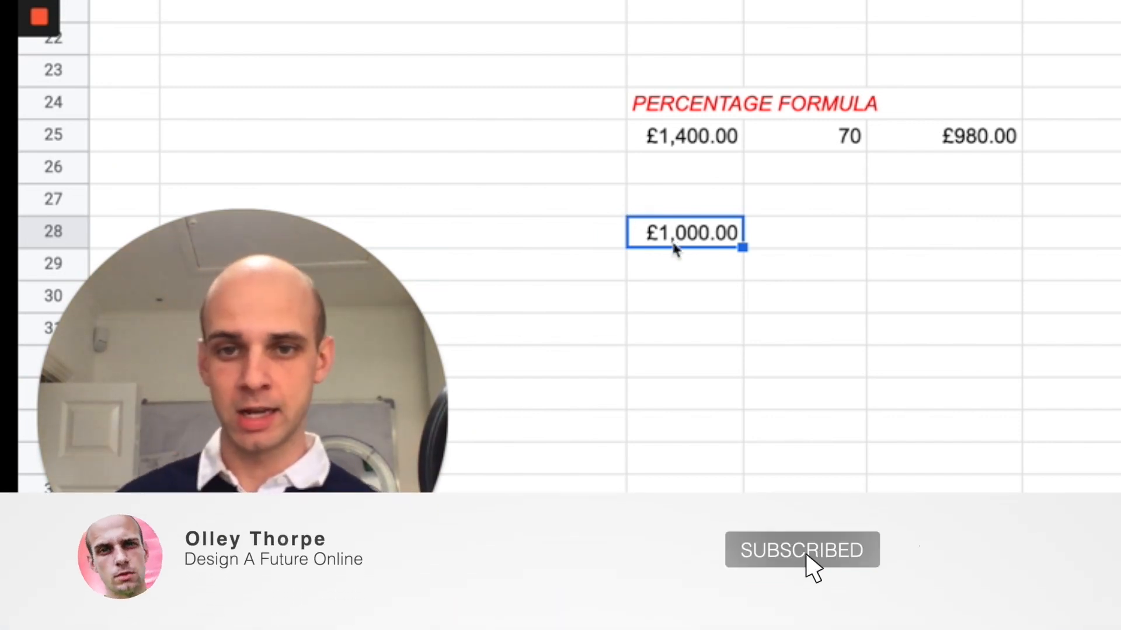
# Step: Add the heading "Income" in E27 and the heading "Amount To Save" in F27
pyautogui.click(655, 206)
pyautogui.write('Income')
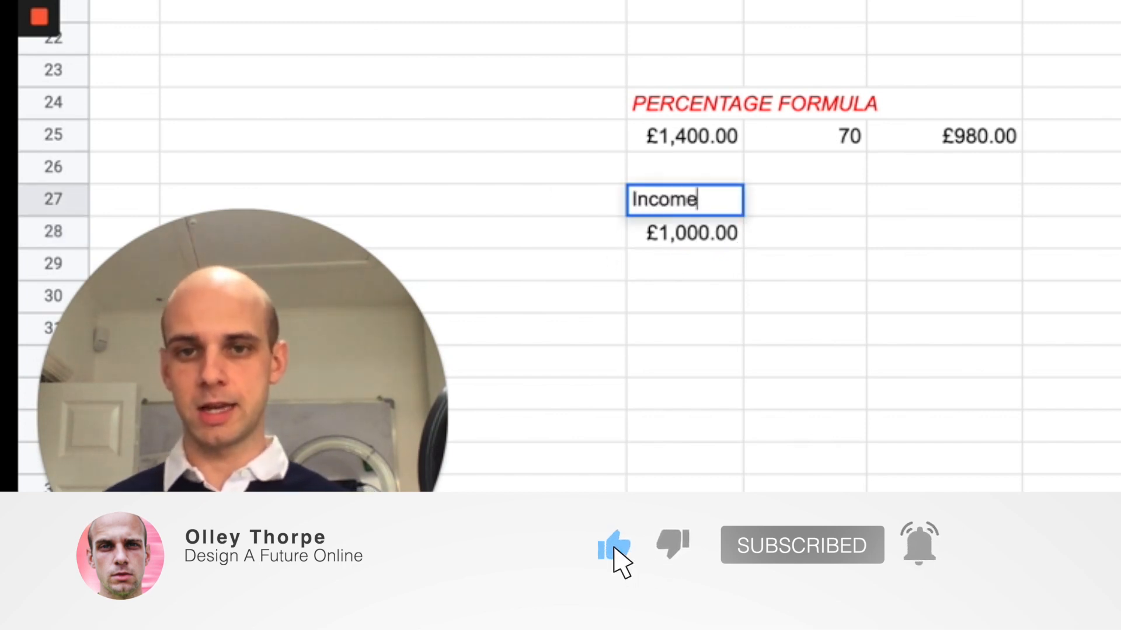
pyautogui.click(800, 212)
pyautogui.write('Amount To')
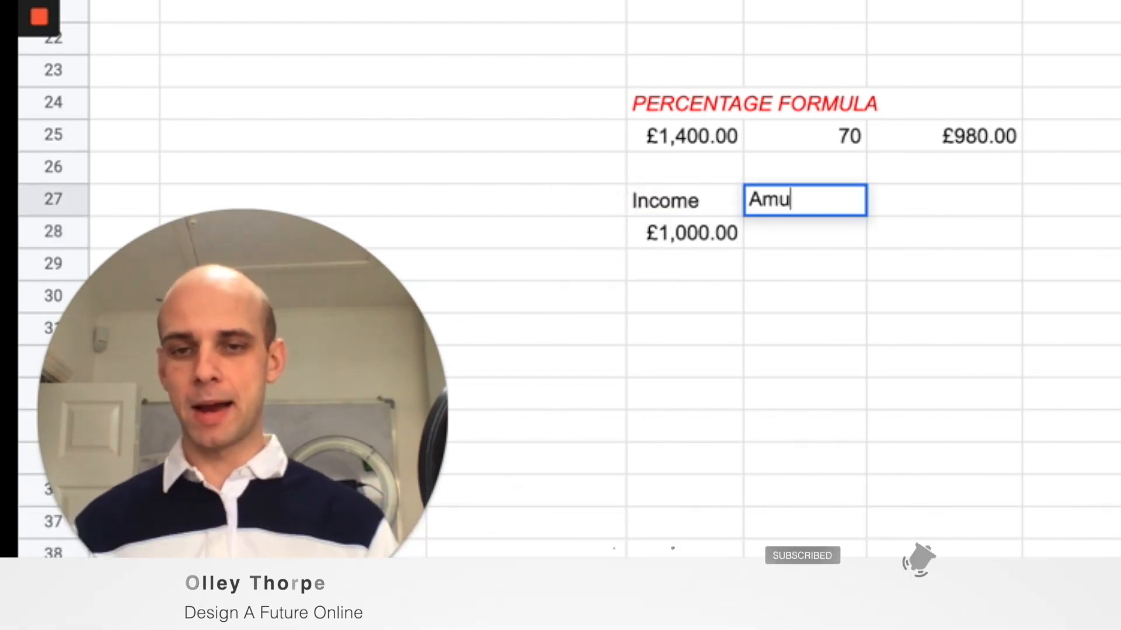
pyautogui.write(' Savew')
pyautogui.press('BackSpace')
pyautogui.click(978, 201)
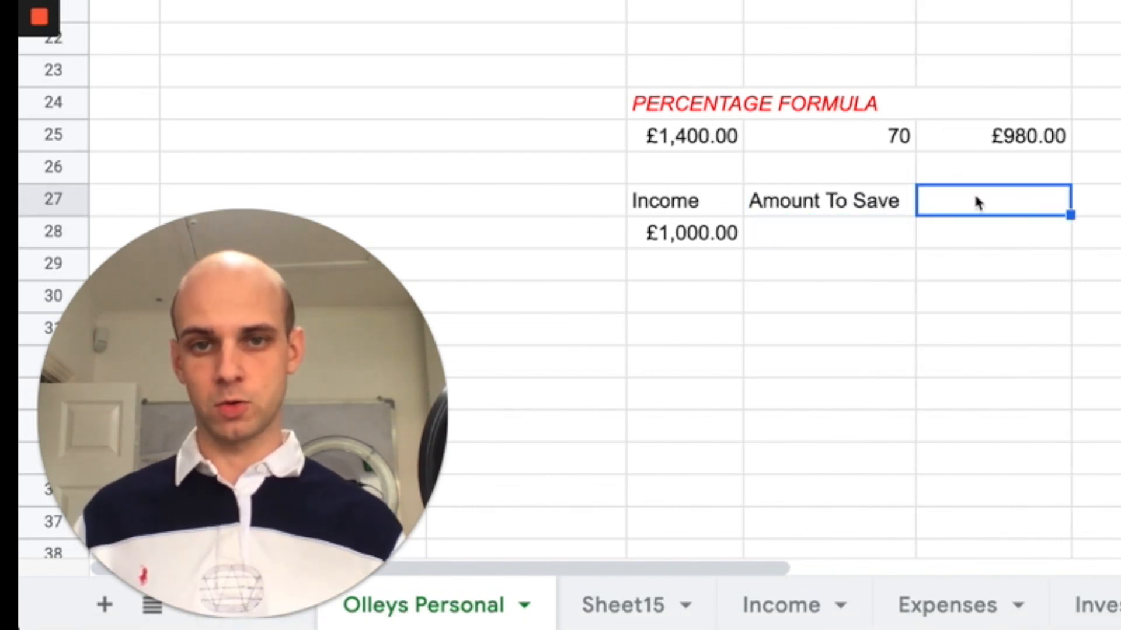
# Step: Copy the "Amount To Save" heading from F27 into G27
pyautogui.click(819, 202)
pyautogui.hotkey('ctrl', 'c')
pyautogui.click(927, 214)
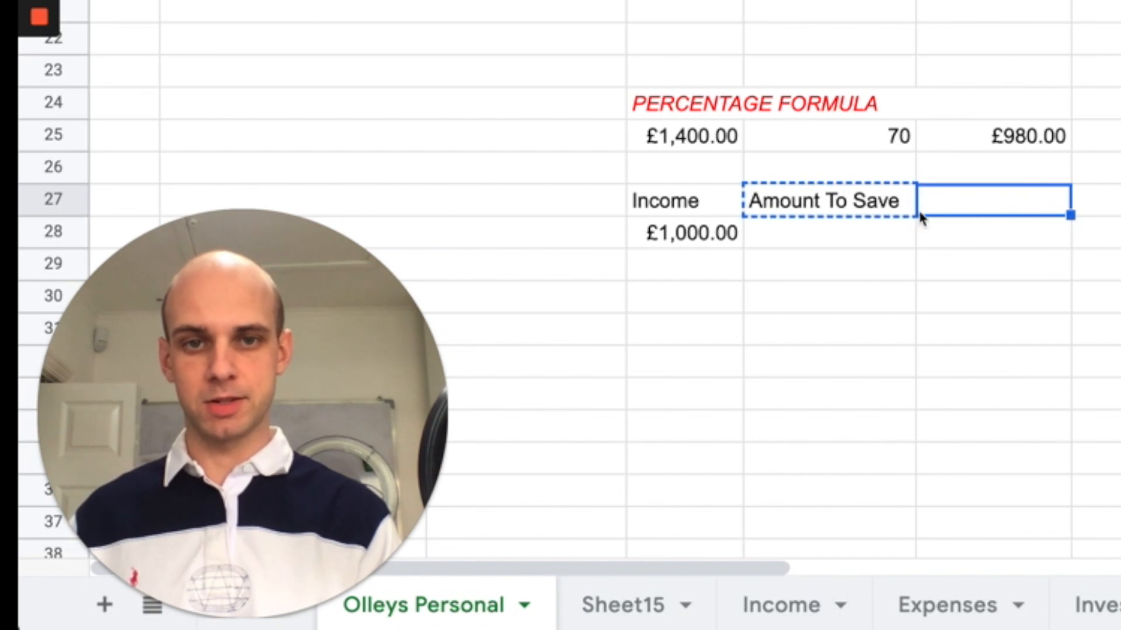
pyautogui.hotkey('ctrl', 'v')
# Step: Replace the heading in F27 with "Percentage Save" and widen column F slightly
pyautogui.doubleClick(895, 202)
pyautogui.hotkey('ctrl', 'a')
pyautogui.write('P')
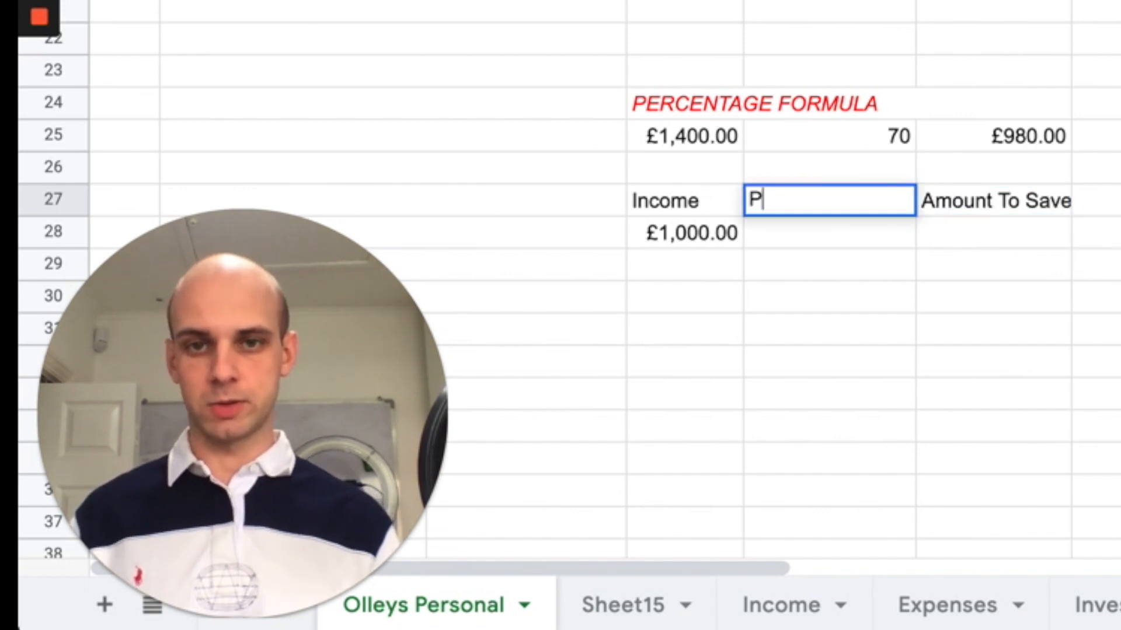
pyautogui.write('ercentage T')
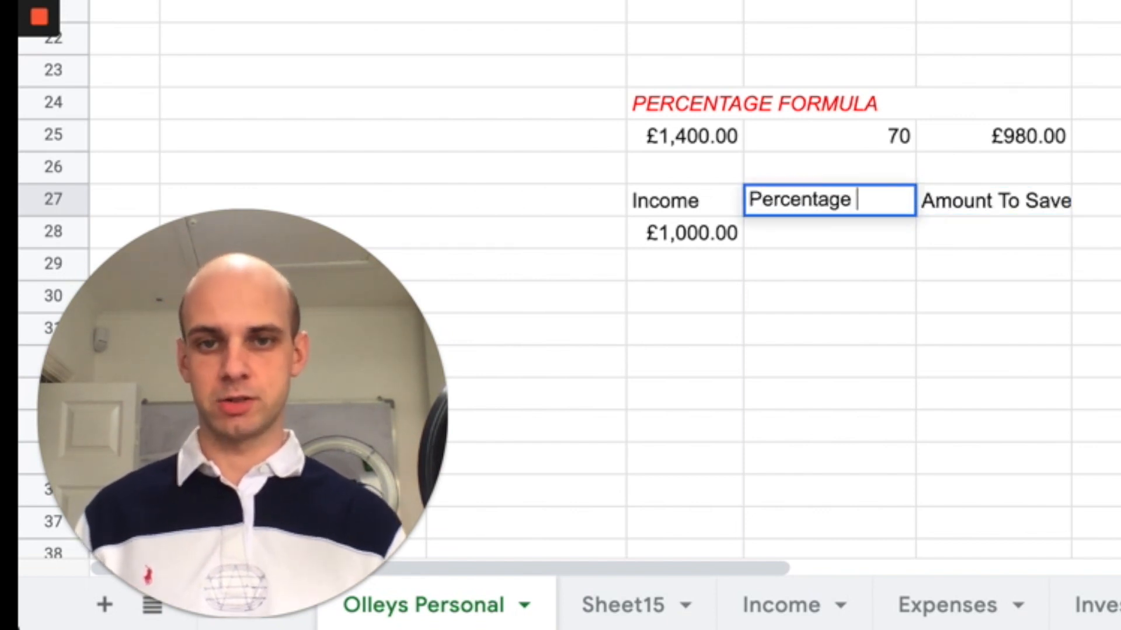
pyautogui.press('BackSpace')
pyautogui.write('Save')
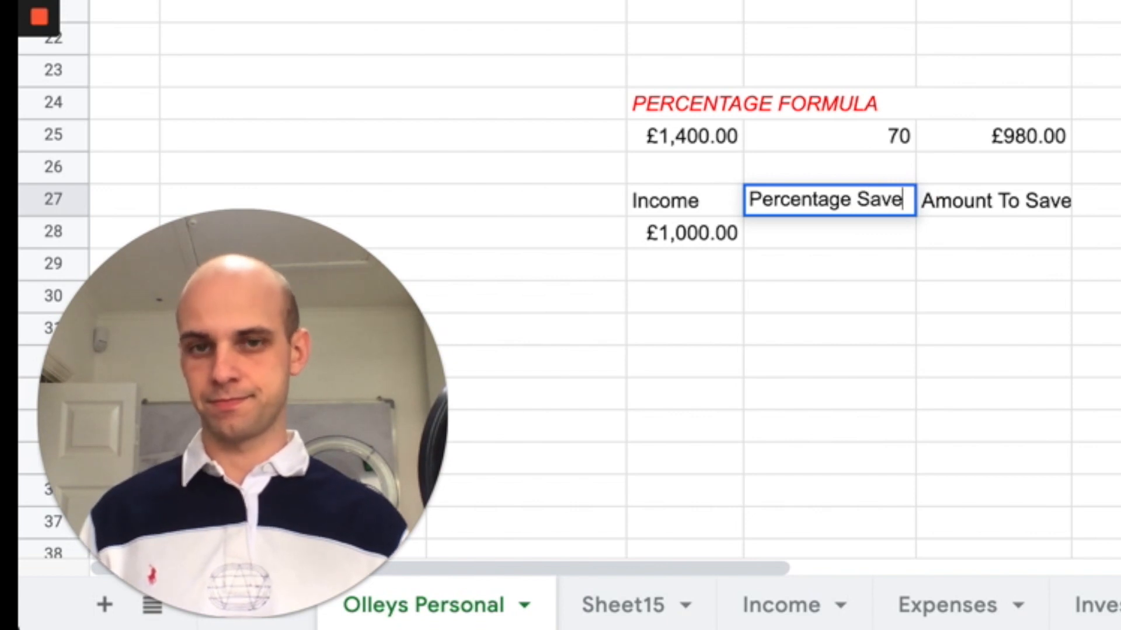
pyautogui.press('Return')
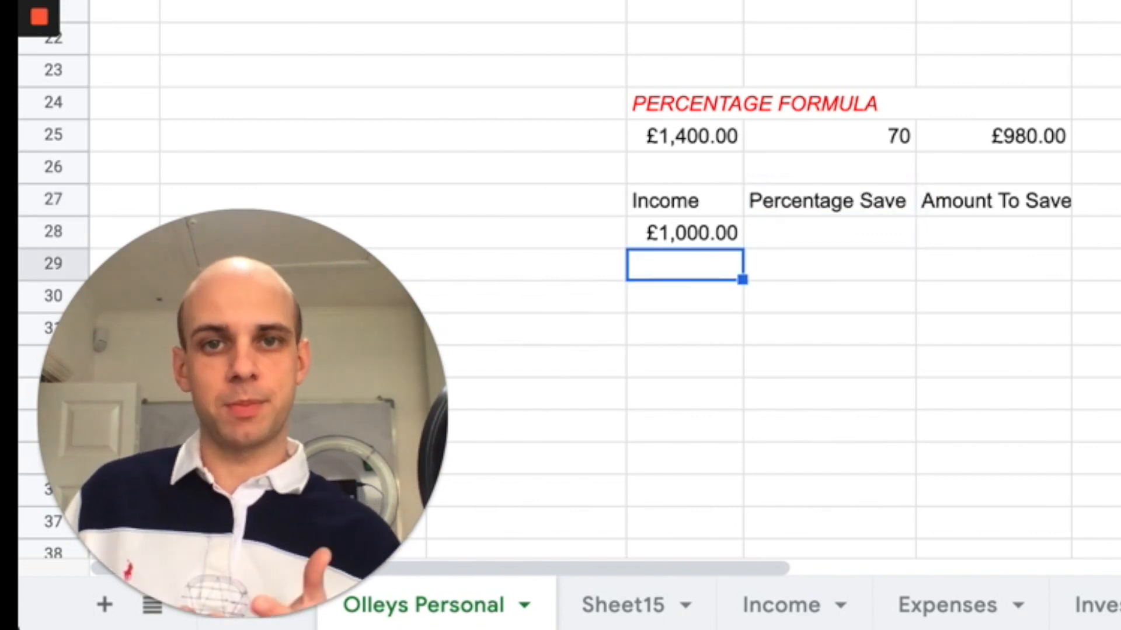
pyautogui.moveTo(916, 1); pyautogui.dragTo(929, 1)
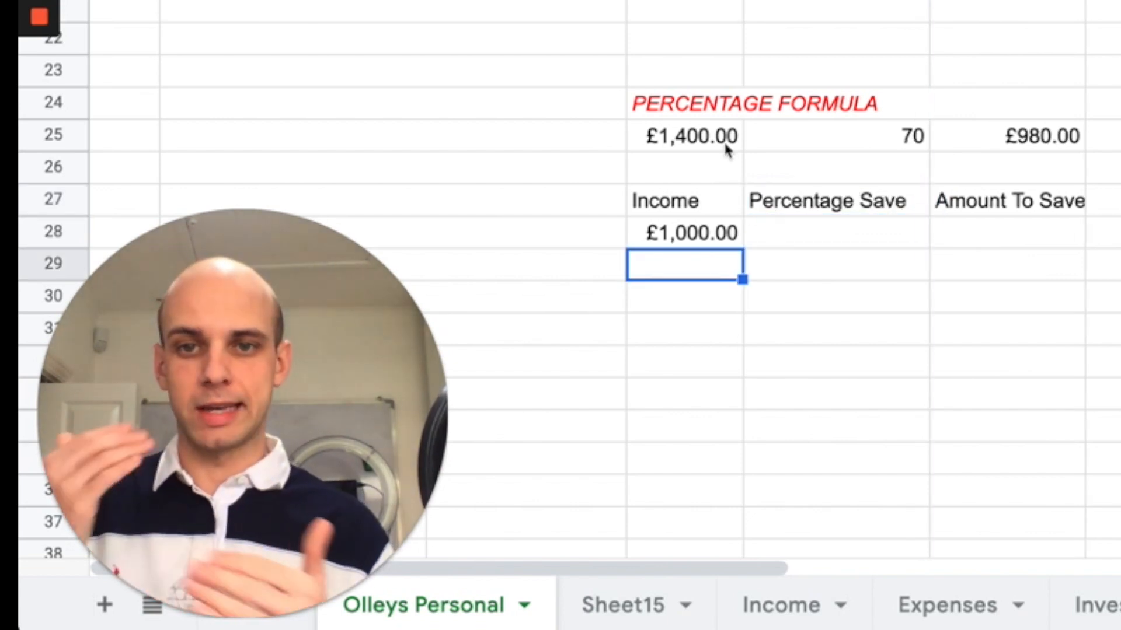
# Step: Review the example percentage formula in G25 and enter 70 as the percentage to save in F28
pyautogui.doubleClick(1039, 135)
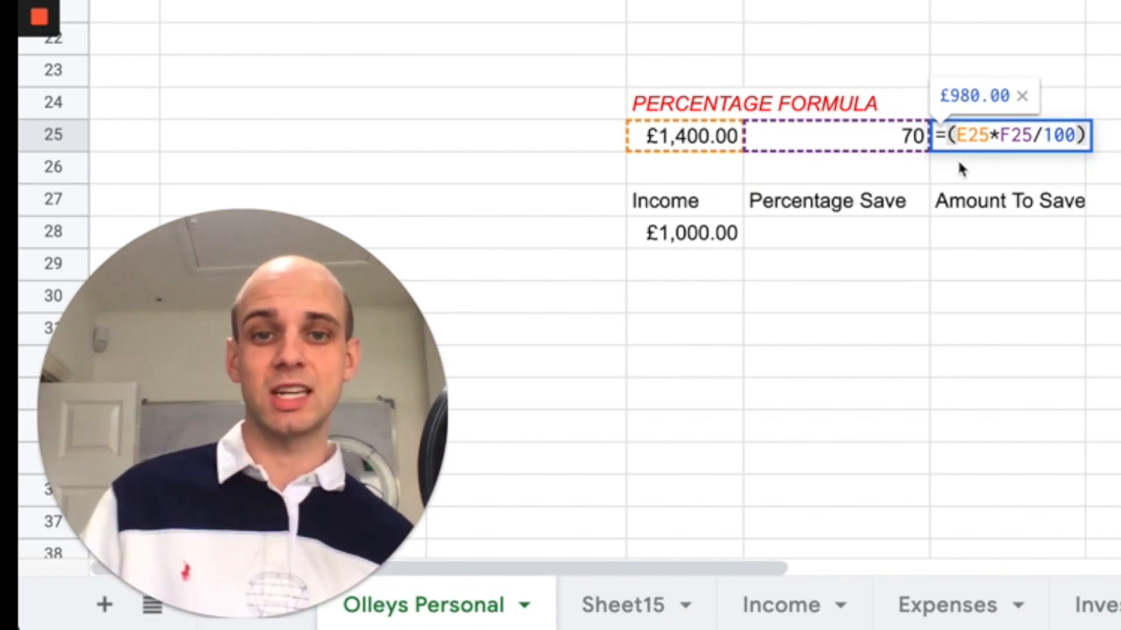
pyautogui.click(880, 42)
pyautogui.click(844, 135)
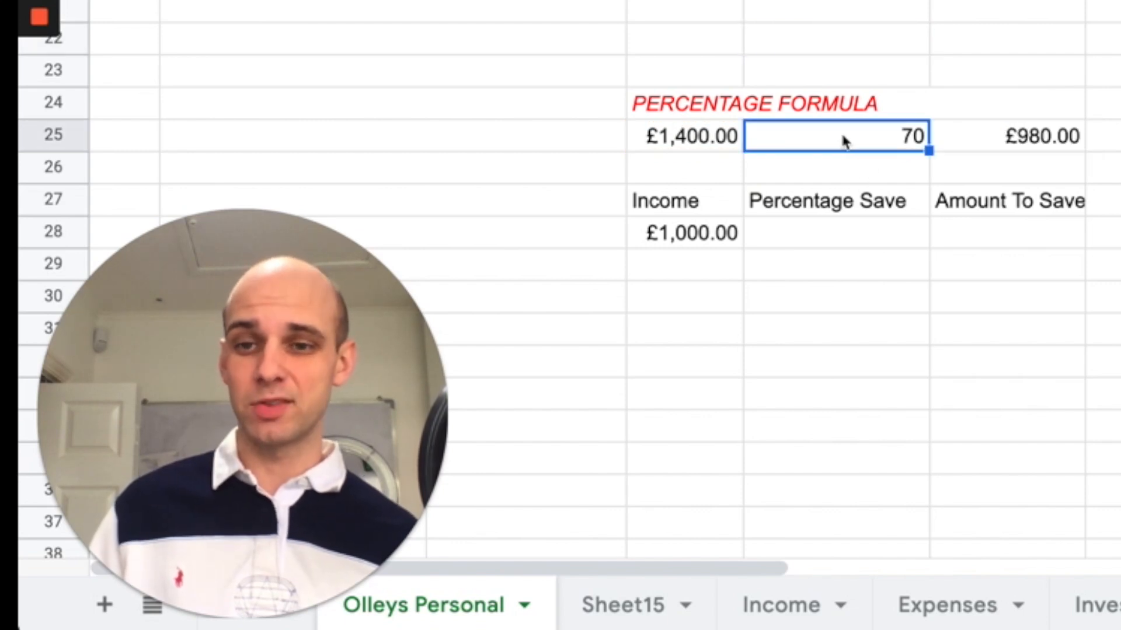
pyautogui.click(815, 230)
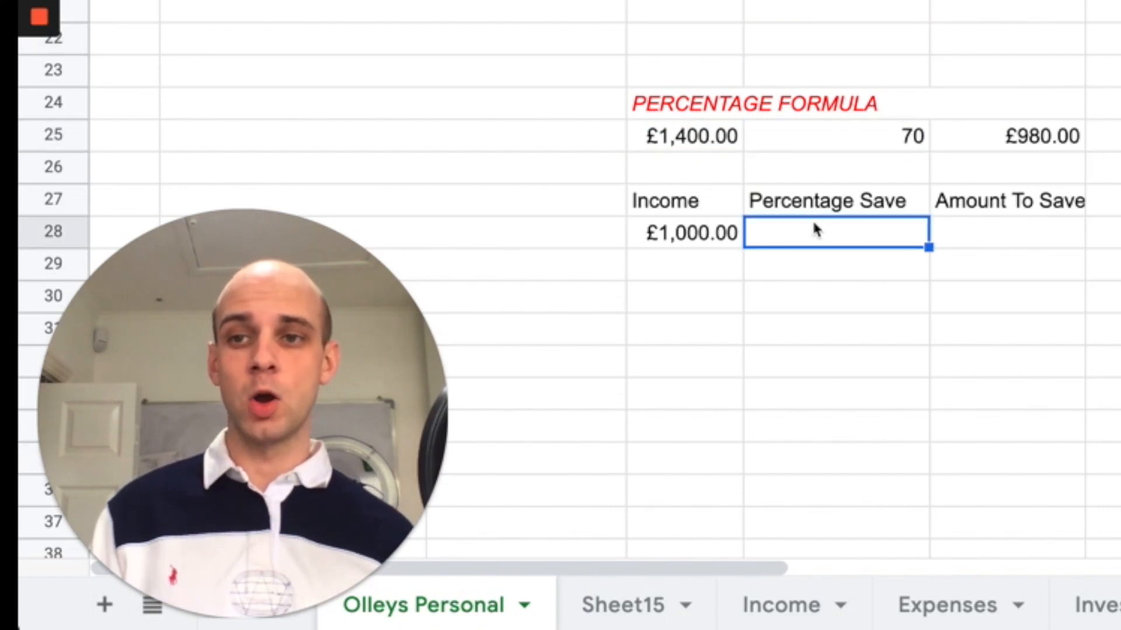
pyautogui.write('70')
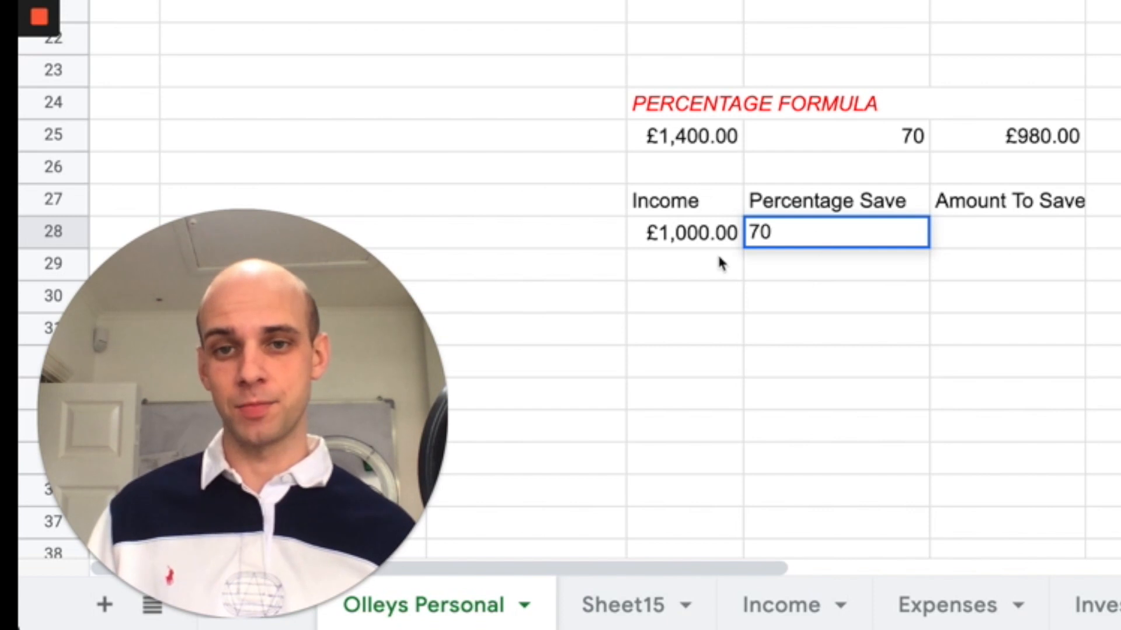
pyautogui.click(708, 242)
pyautogui.click(762, 245)
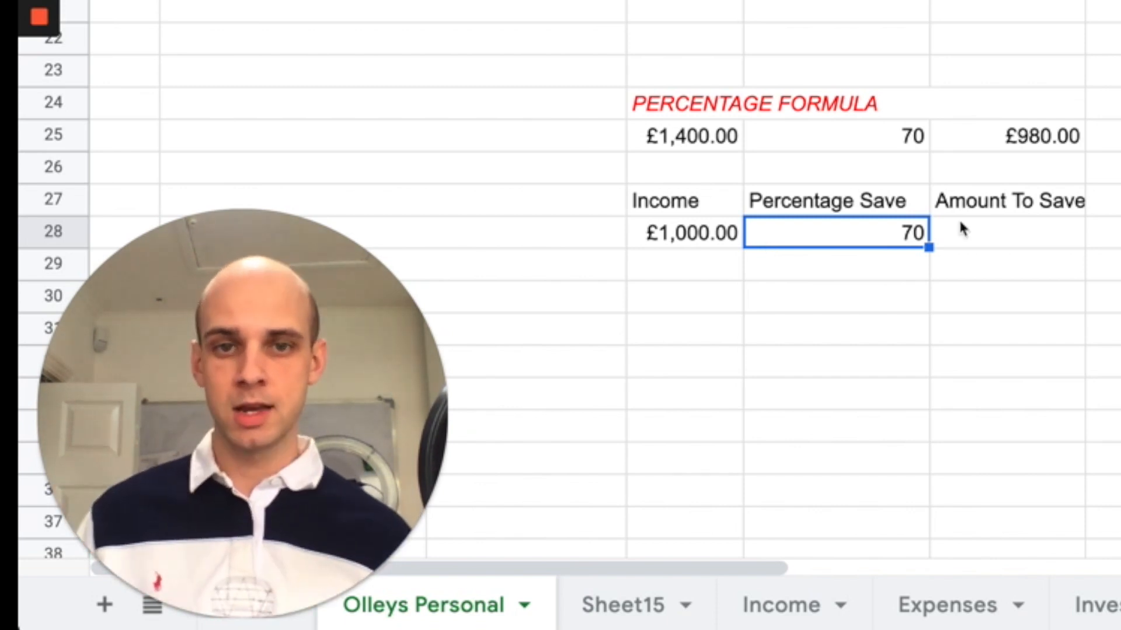
# Step: Calculate the amount to save in G28 with the formula =(E28*F28/100)
pyautogui.click(1003, 232)
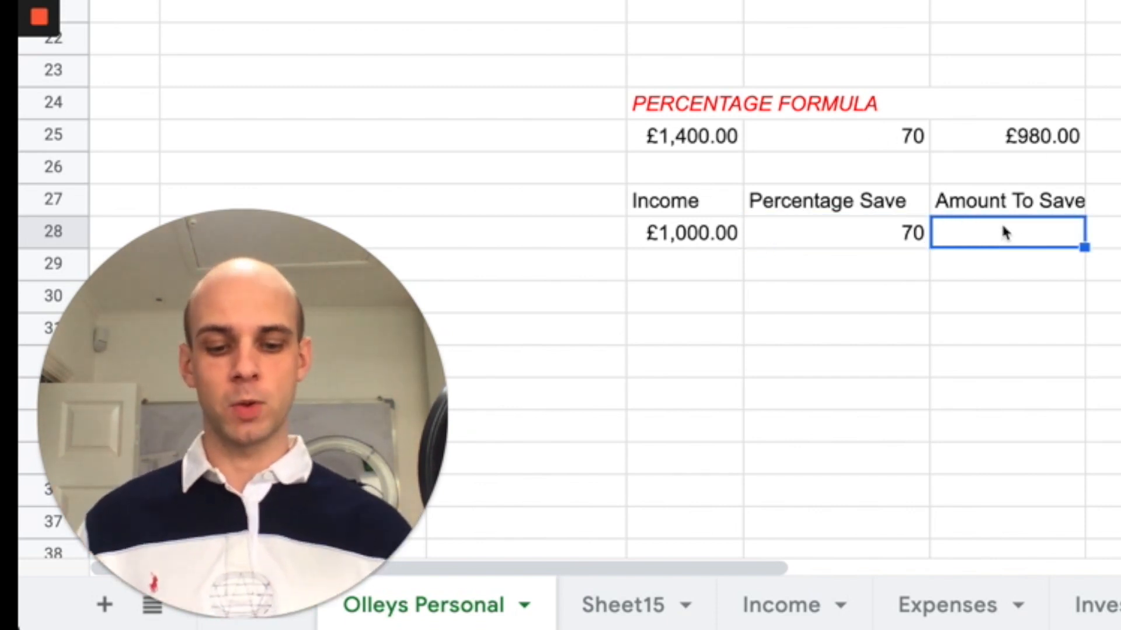
pyautogui.write('=(')
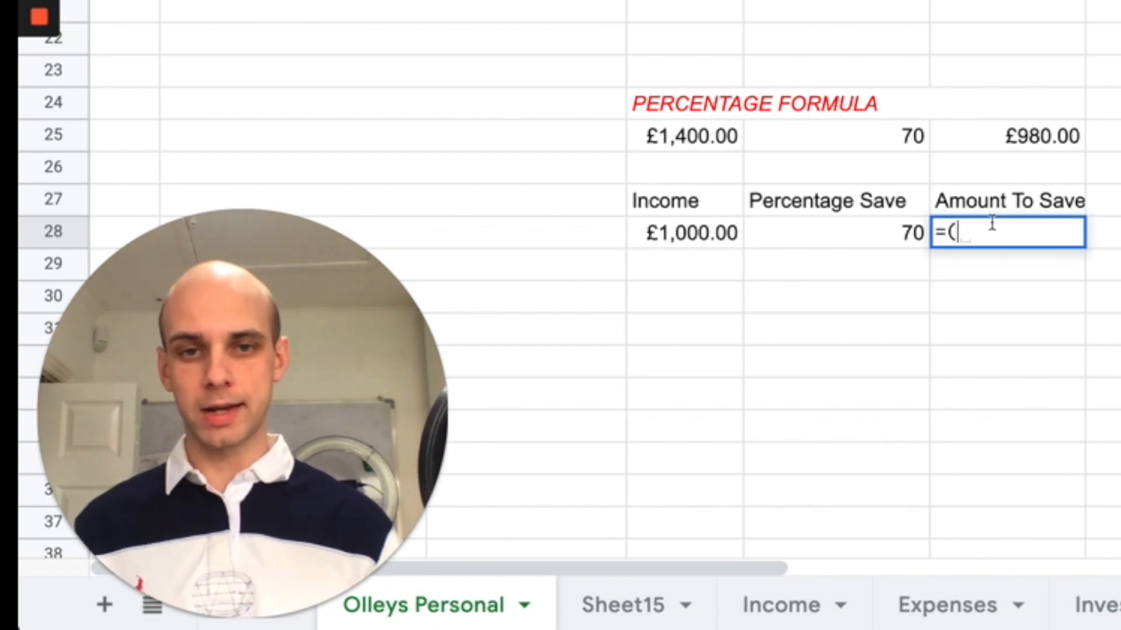
pyautogui.click(700, 234)
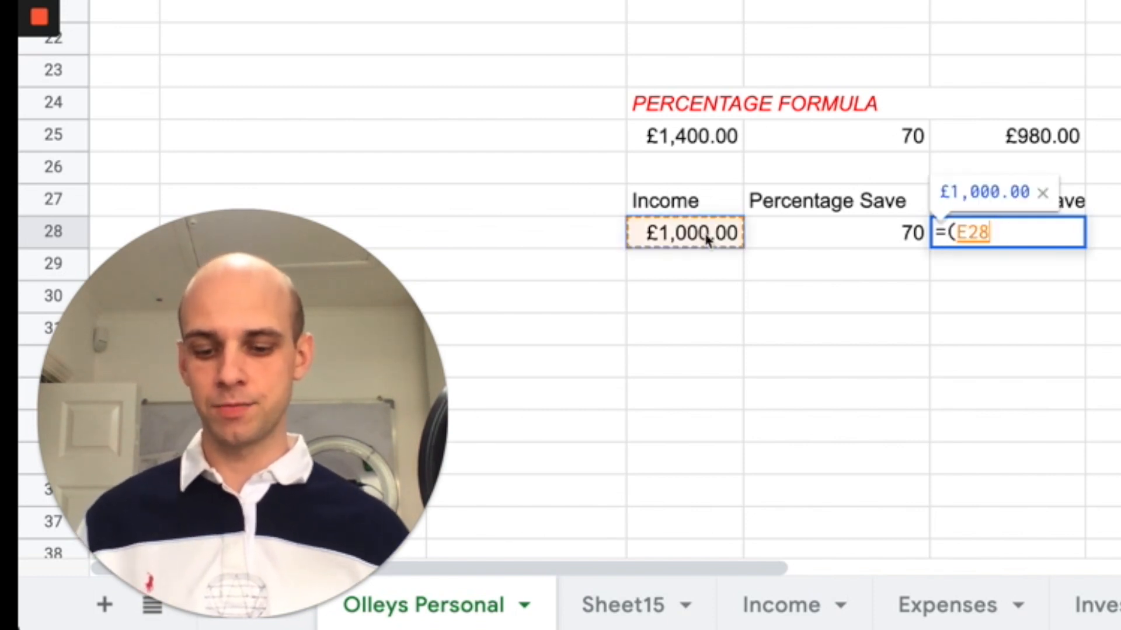
pyautogui.write('*')
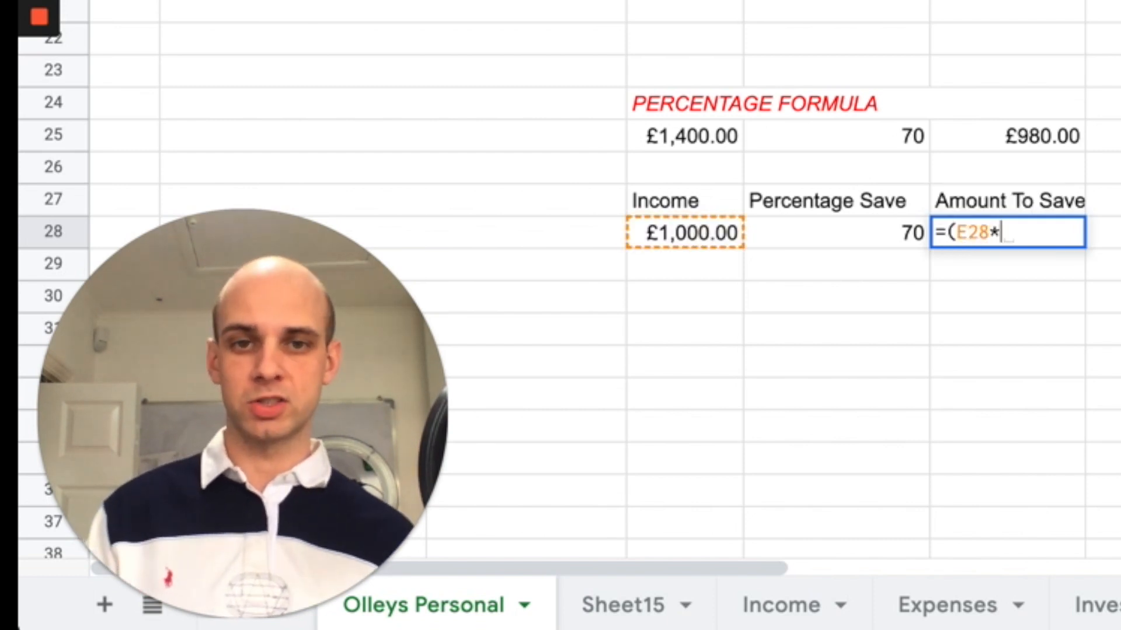
pyautogui.click(784, 235)
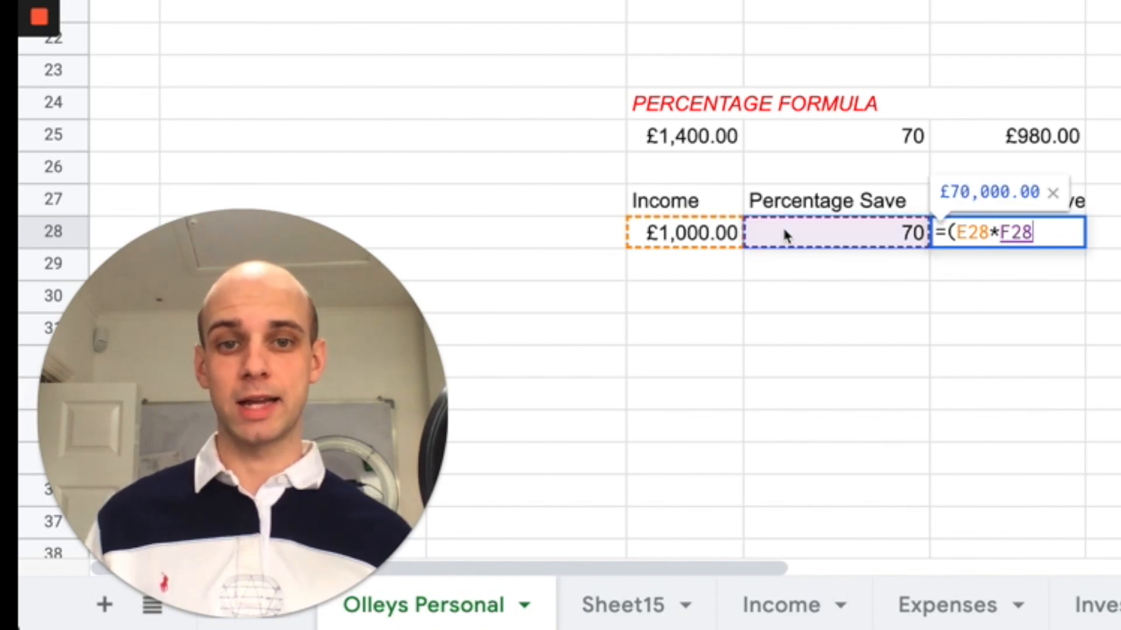
pyautogui.write('/')
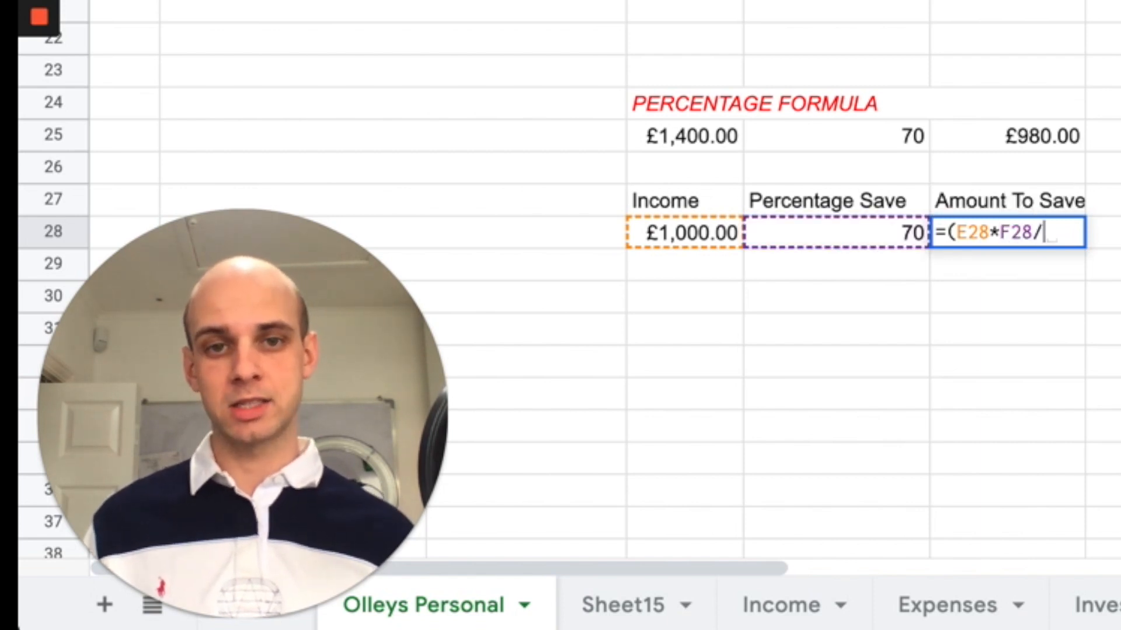
pyautogui.write('100')
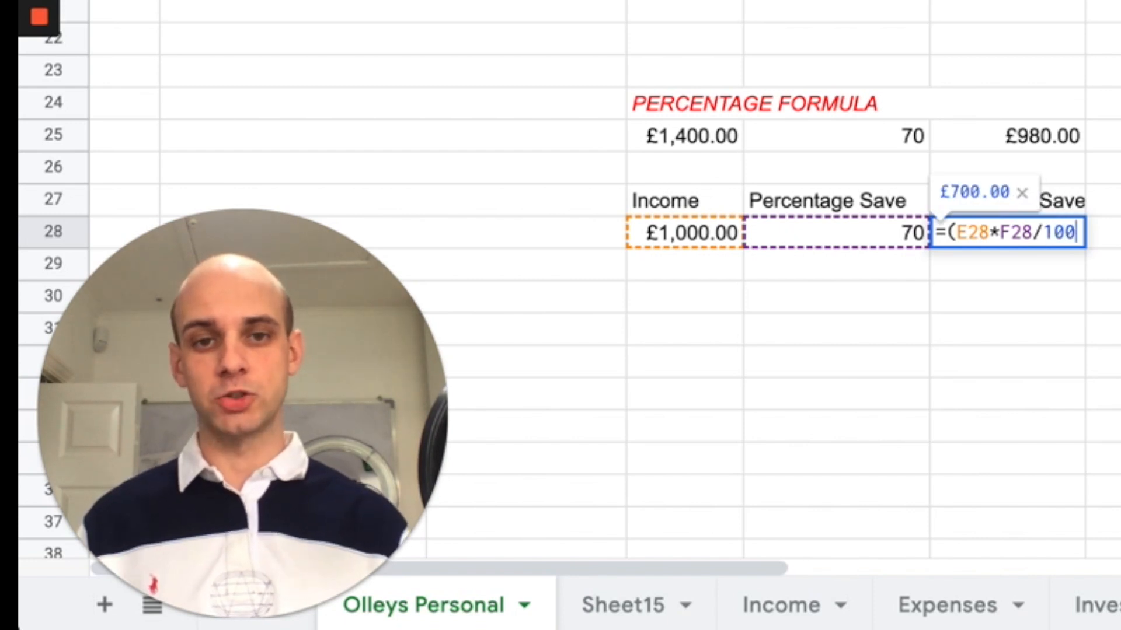
pyautogui.press('Return')
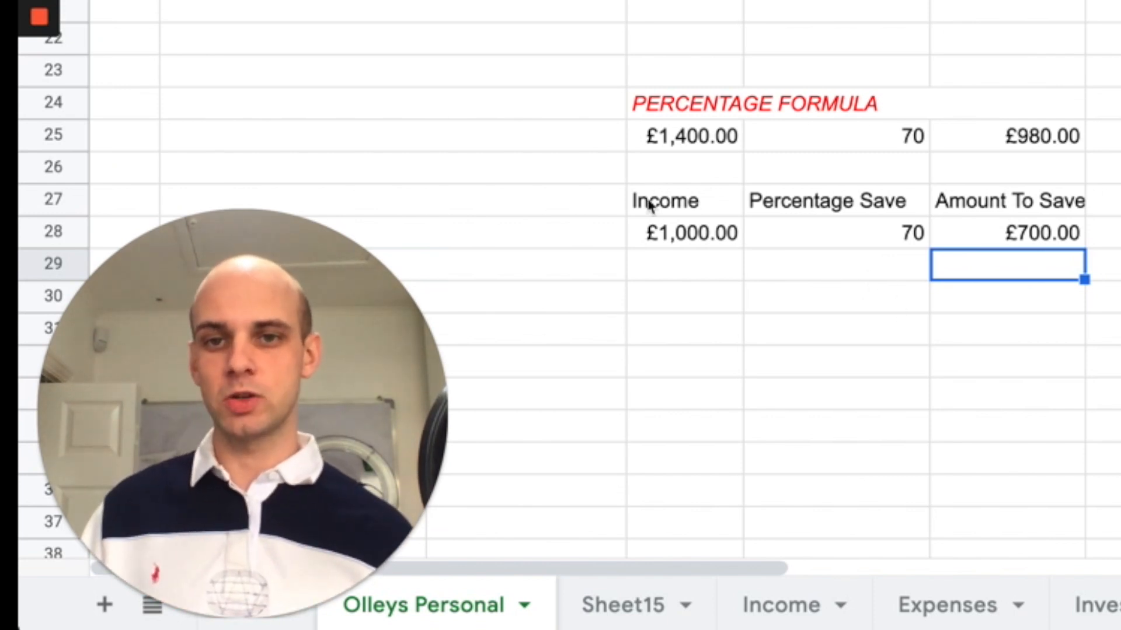
# Step: Make the headings in E27:G27 bold and widen column G to fit "Amount To Save"
pyautogui.moveTo(648, 204); pyautogui.dragTo(970, 210)
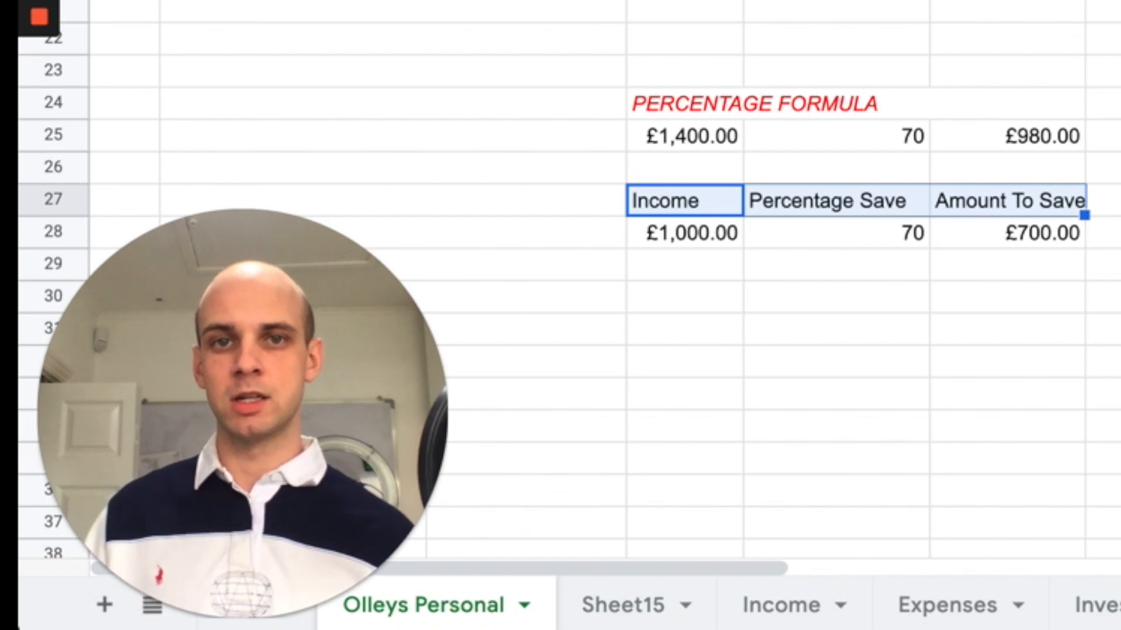
pyautogui.hotkey('ctrl', 'b')
pyautogui.click(723, 300)
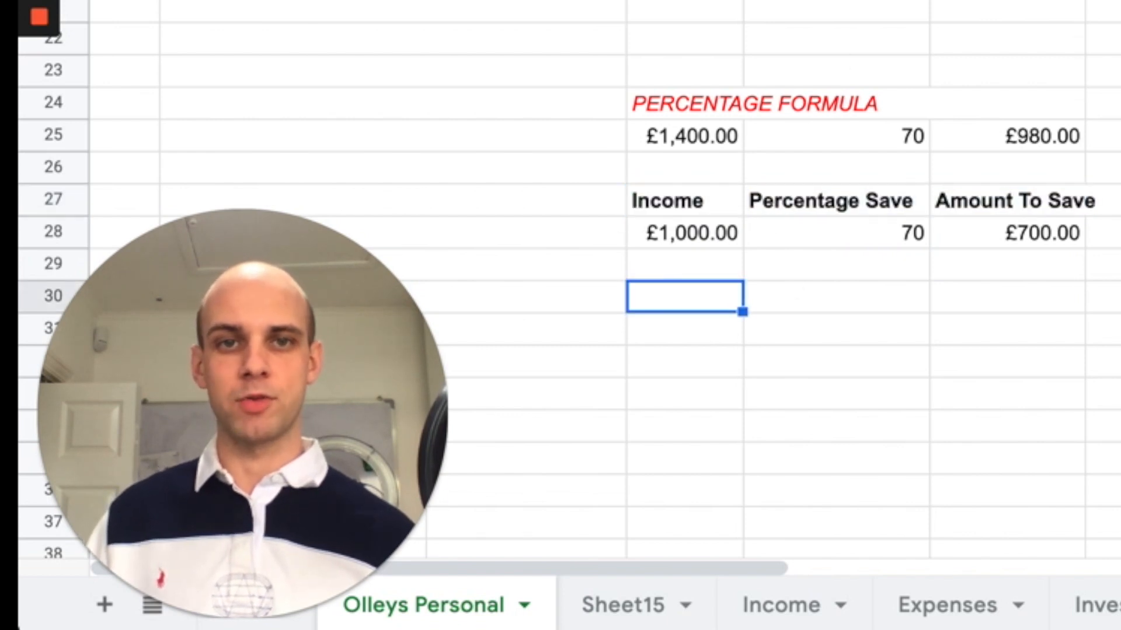
pyautogui.moveTo(1085, 1); pyautogui.dragTo(1119, 1)
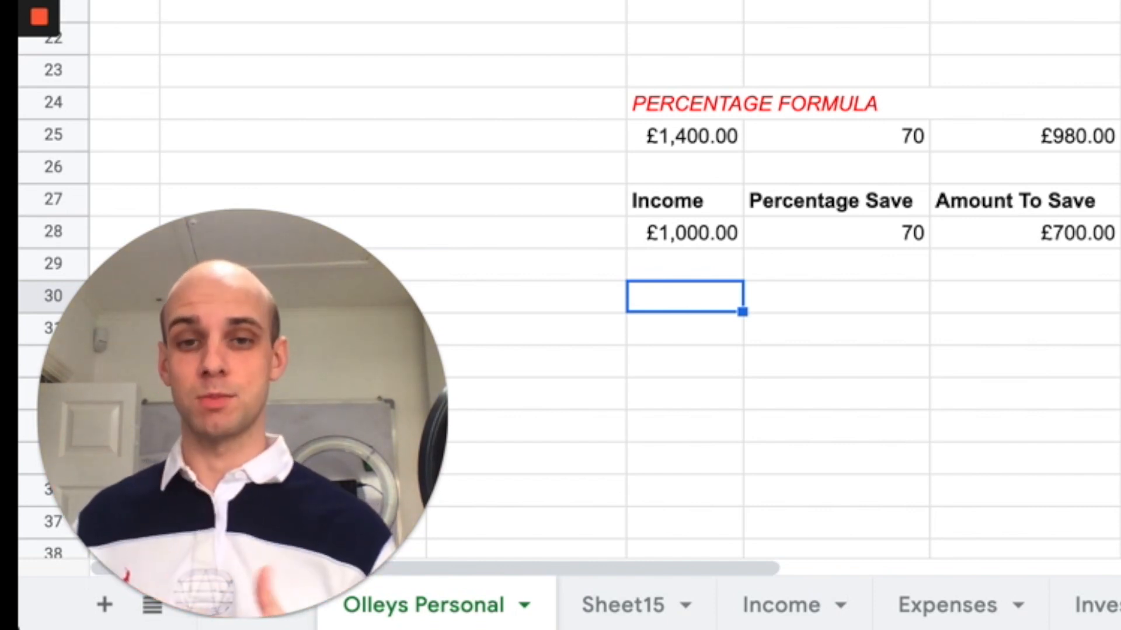
# Step: Change the percentage to save in F28 to 30
pyautogui.click(769, 237)
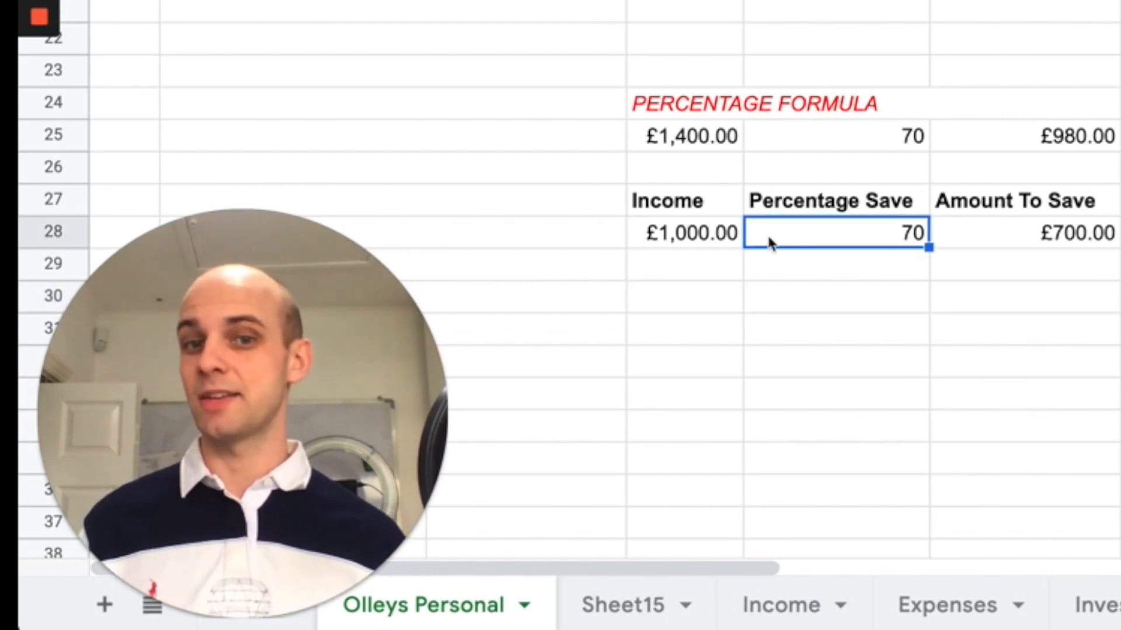
pyautogui.write('30')
pyautogui.press('Return')
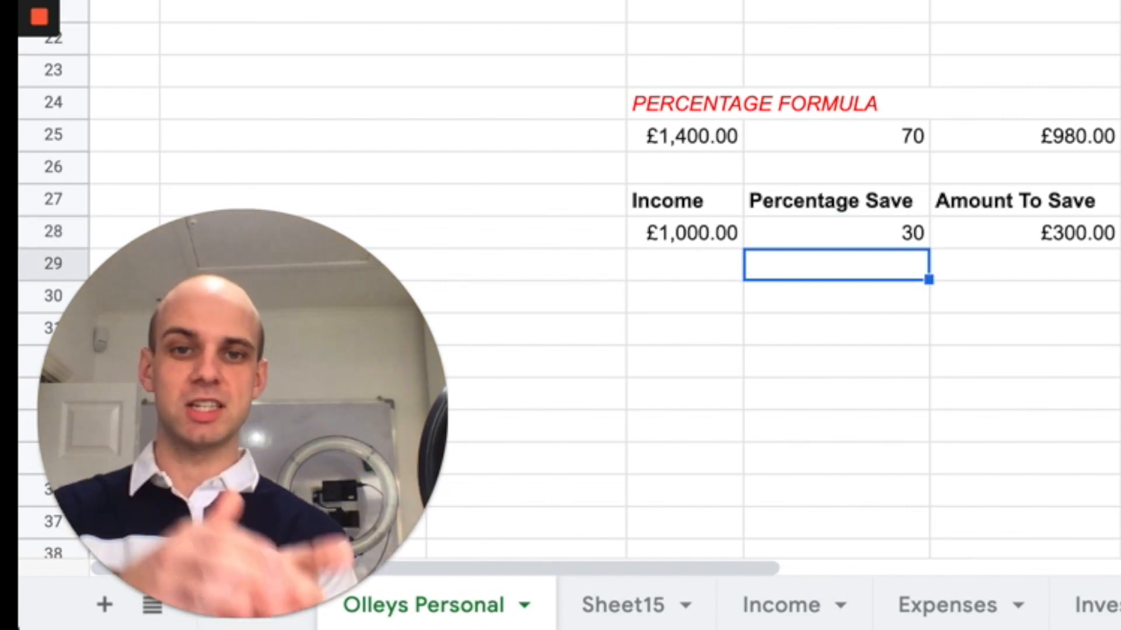
# Step: Set the income in E28 to 1340 and check the amount to save in G28
pyautogui.click(684, 236)
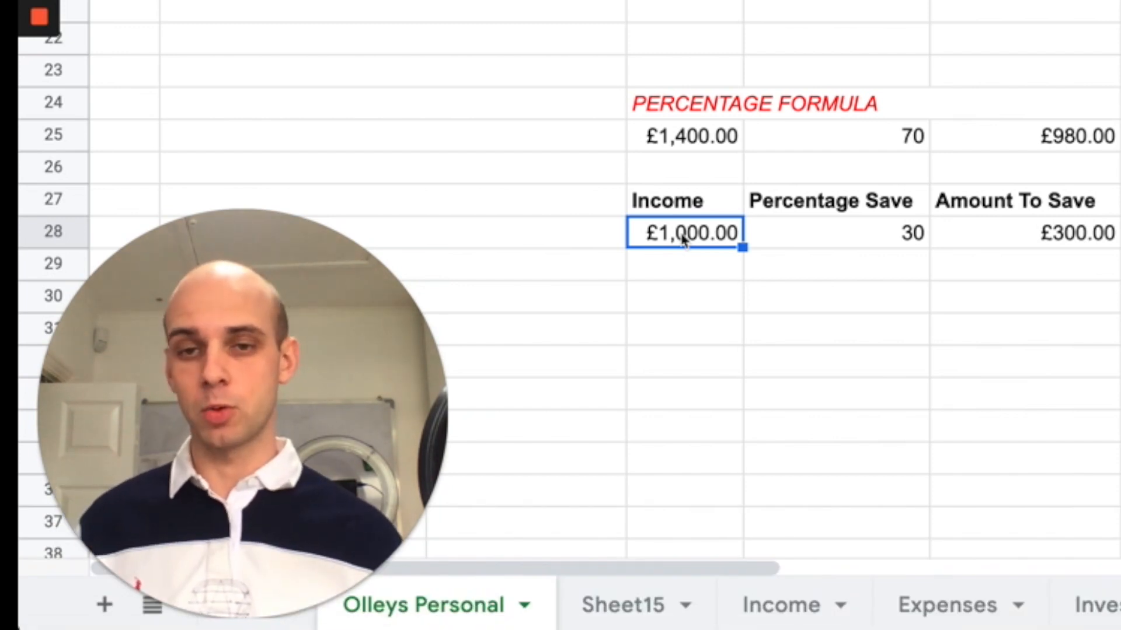
pyautogui.write('1')
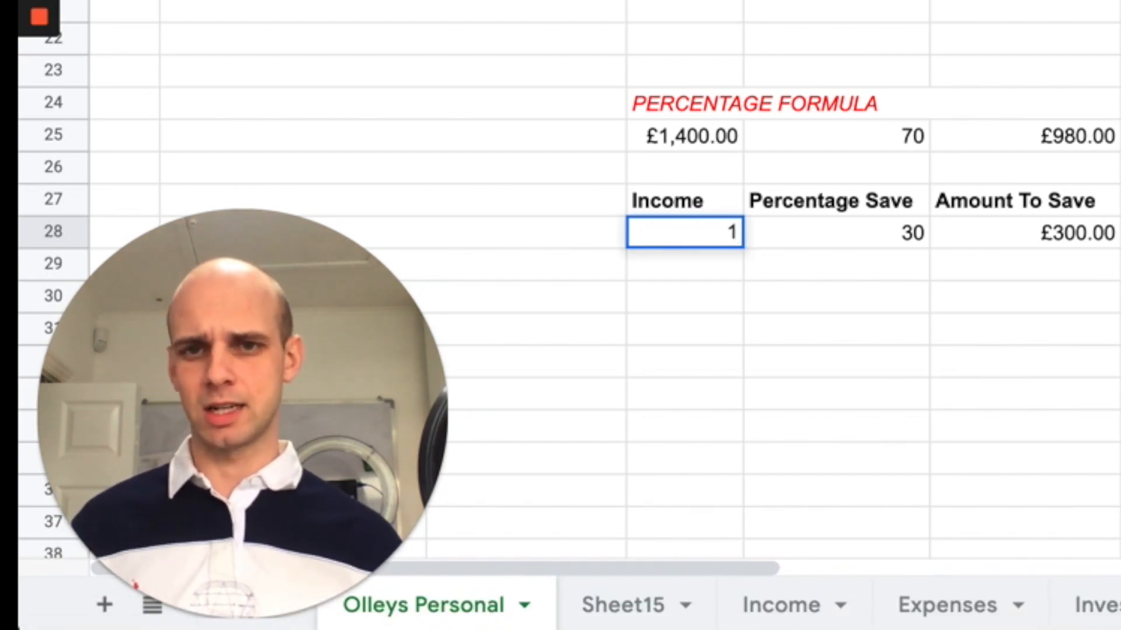
pyautogui.write('3')
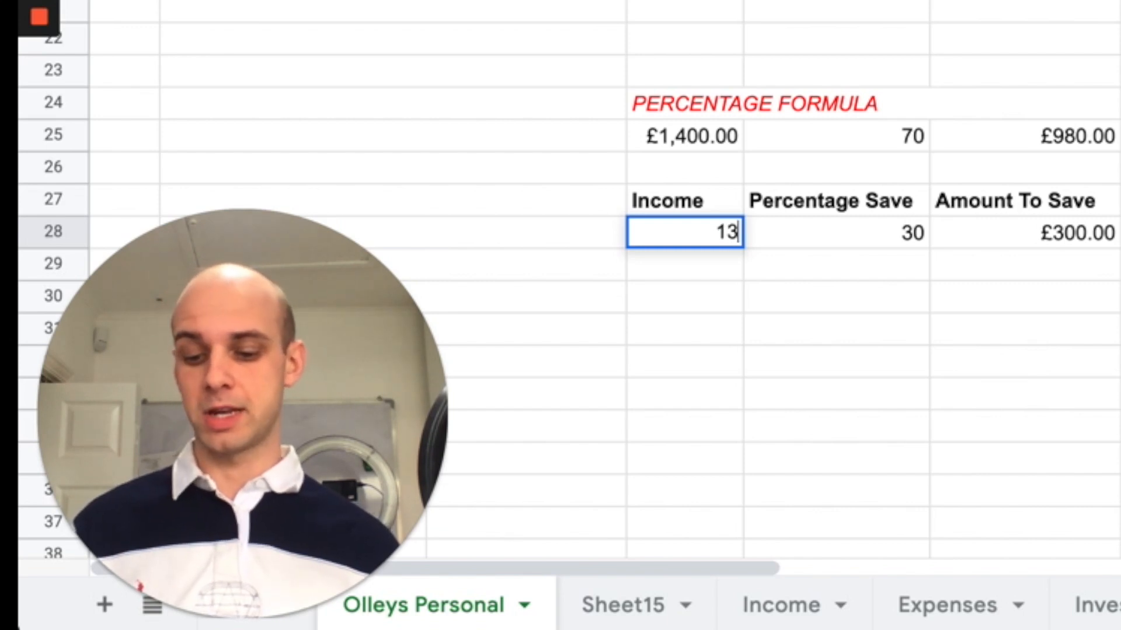
pyautogui.write('40')
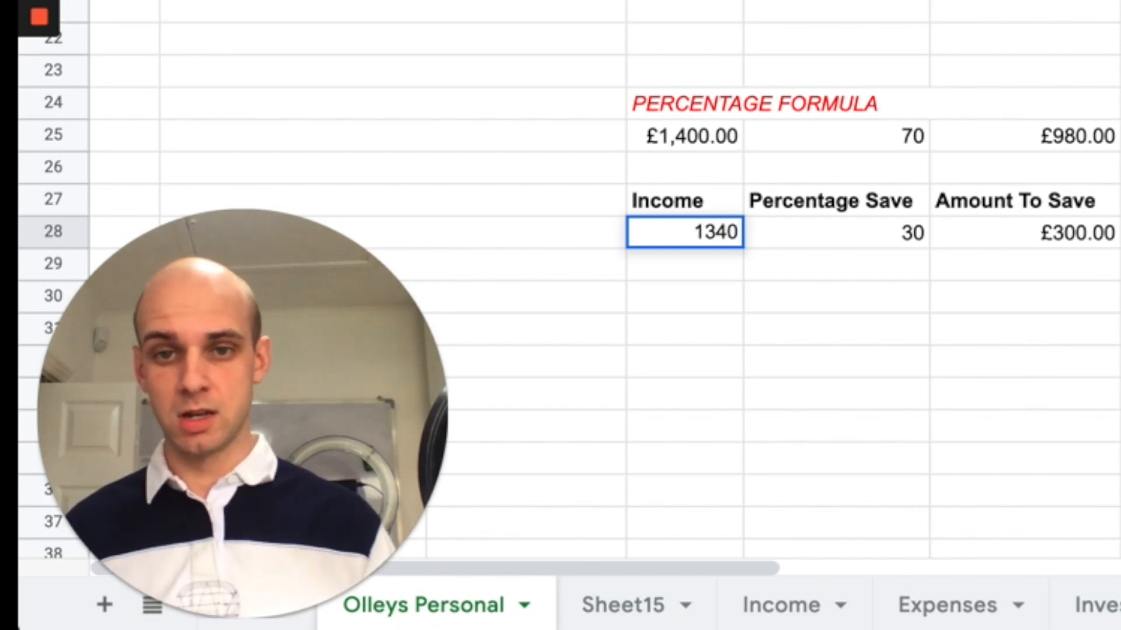
pyautogui.press('Return')
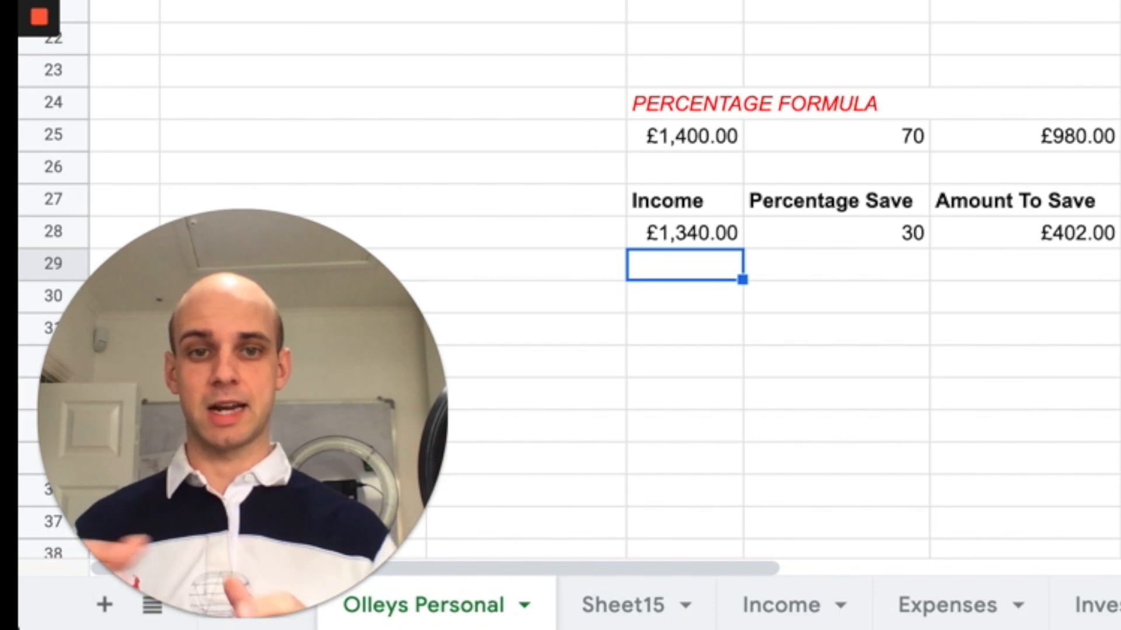
pyautogui.click(1032, 231)
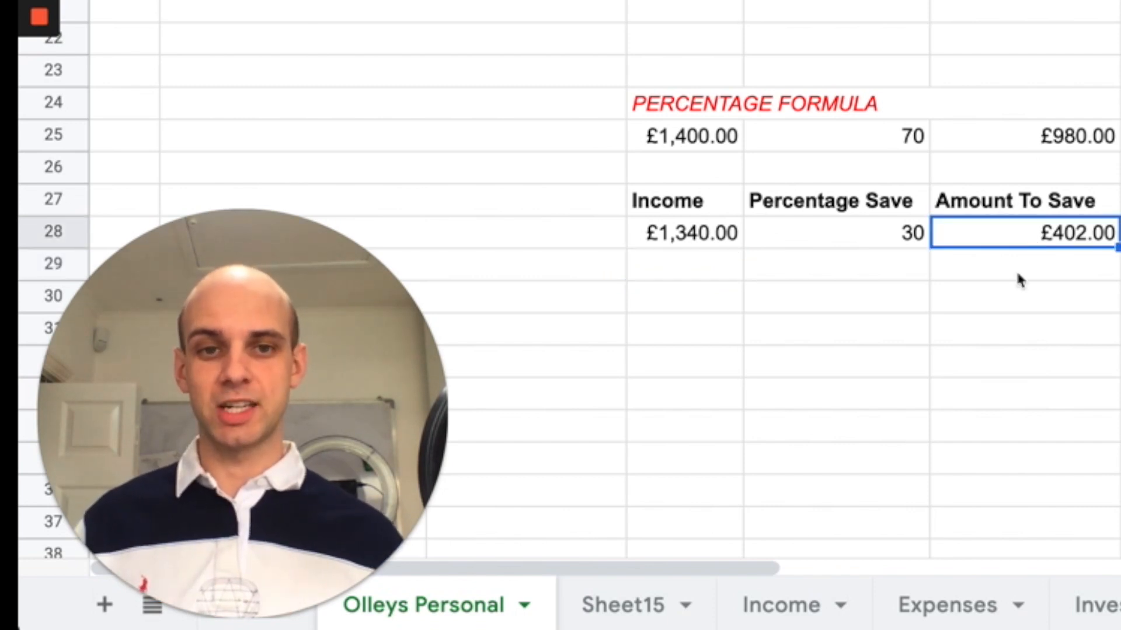
pyautogui.doubleClick(1045, 240)
pyautogui.click(938, 328)
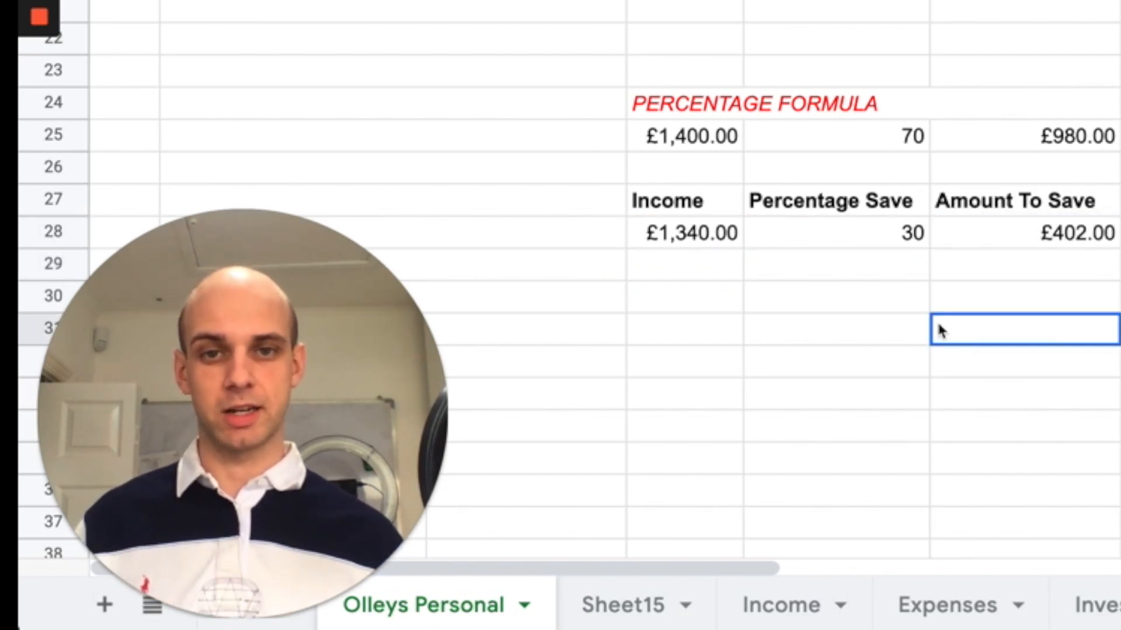
# Step: Set the percentage to save in F28 to 70 and open the amount formula in G28 for review
pyautogui.click(690, 244)
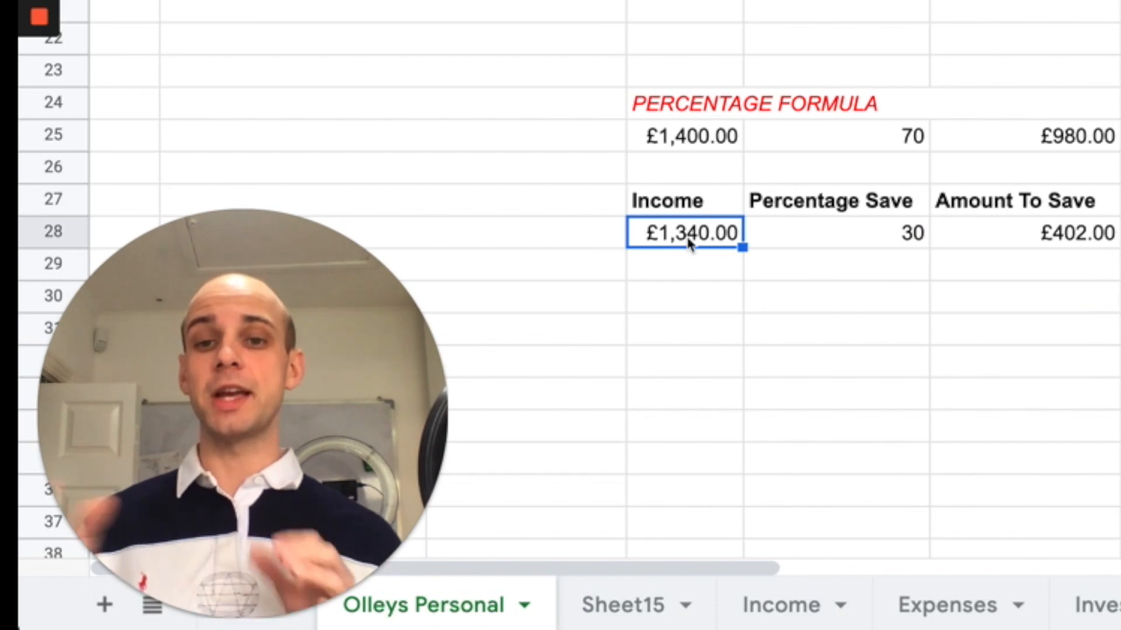
pyautogui.click(884, 233)
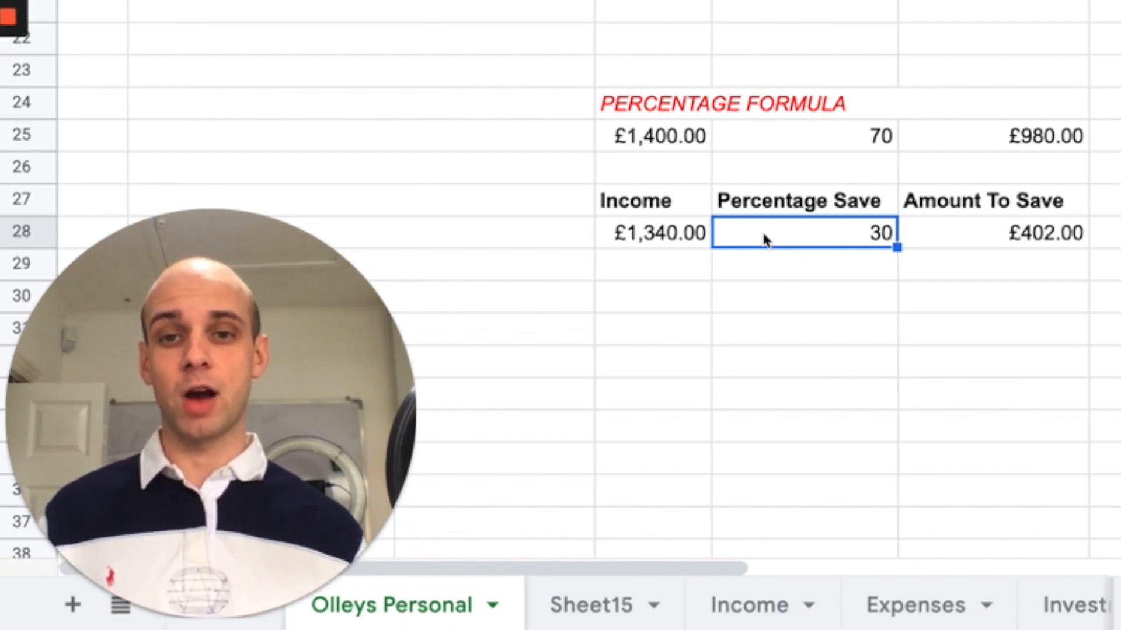
pyautogui.click(640, 231)
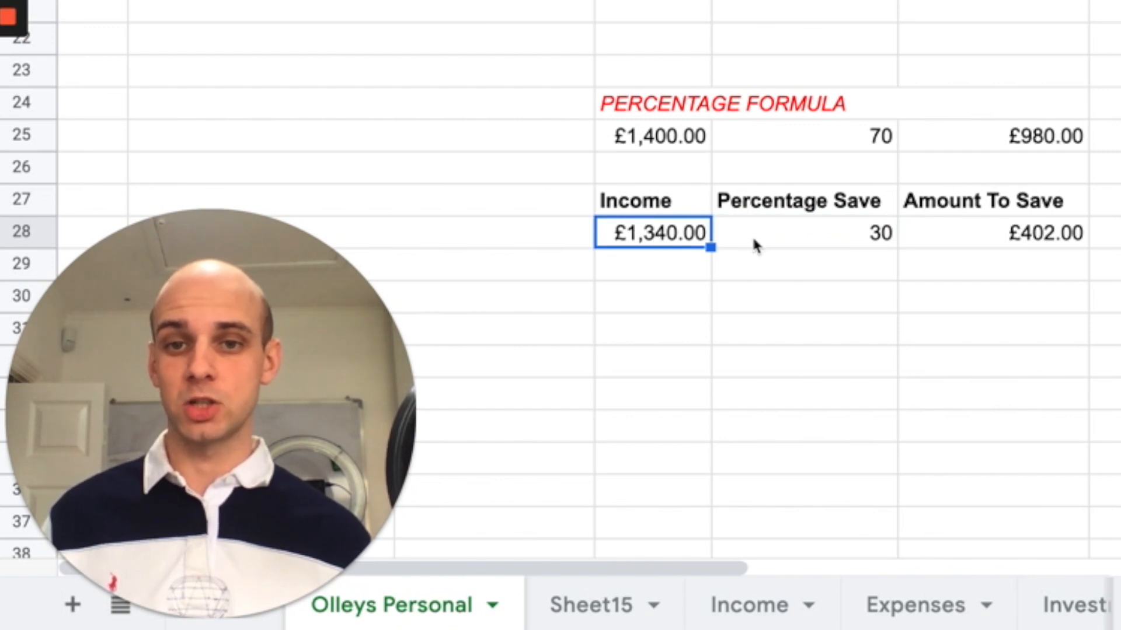
pyautogui.click(823, 244)
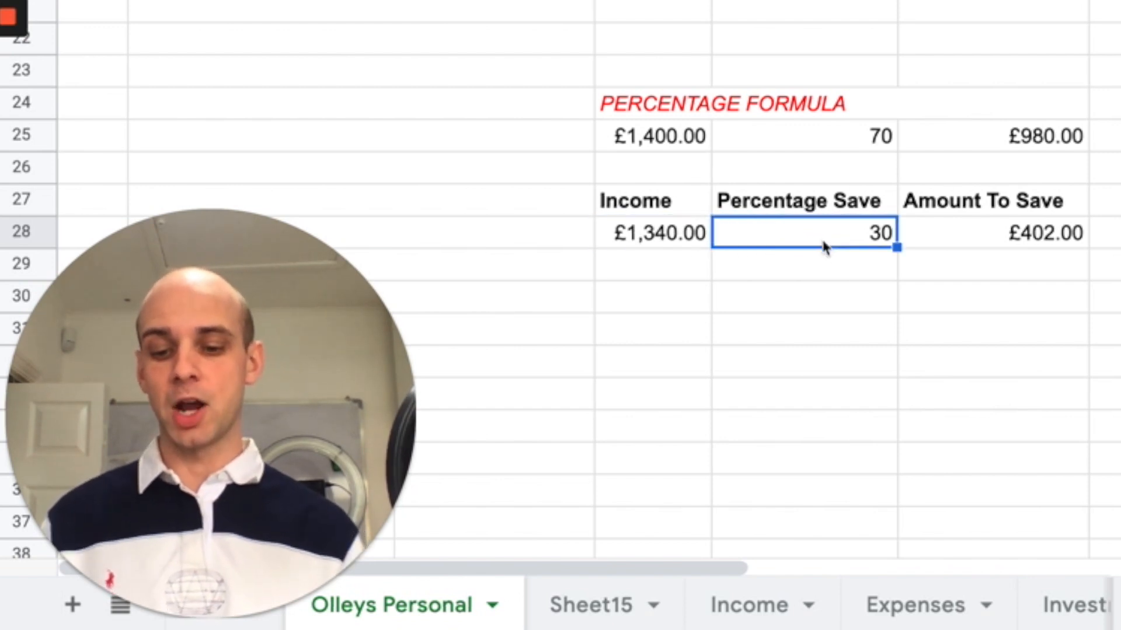
pyautogui.write('70')
pyautogui.press('Return')
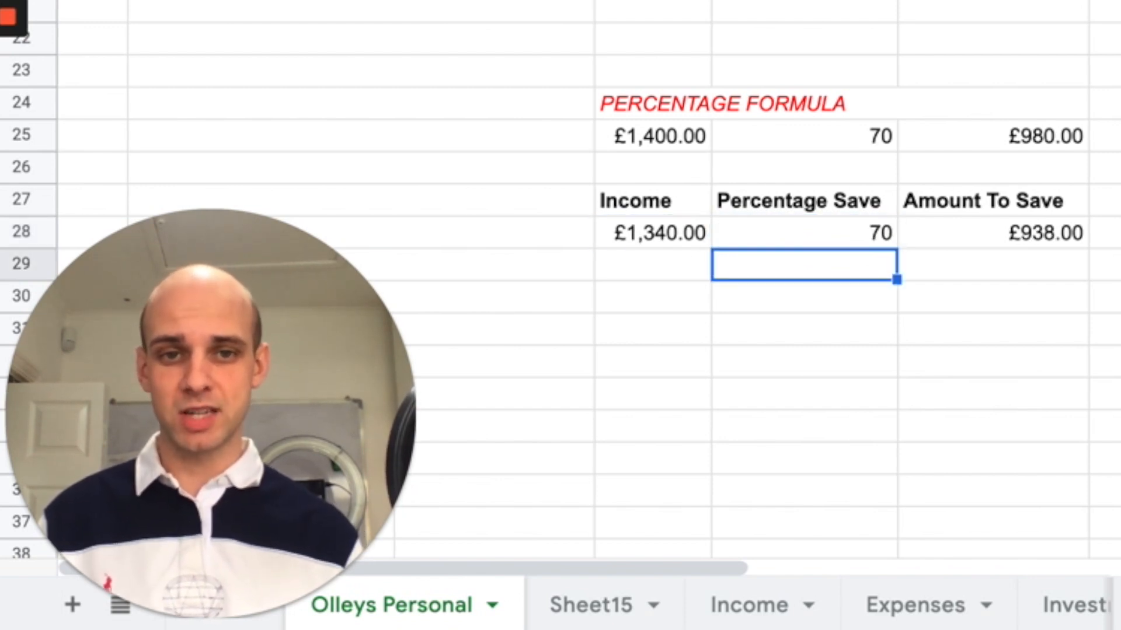
pyautogui.click(981, 240)
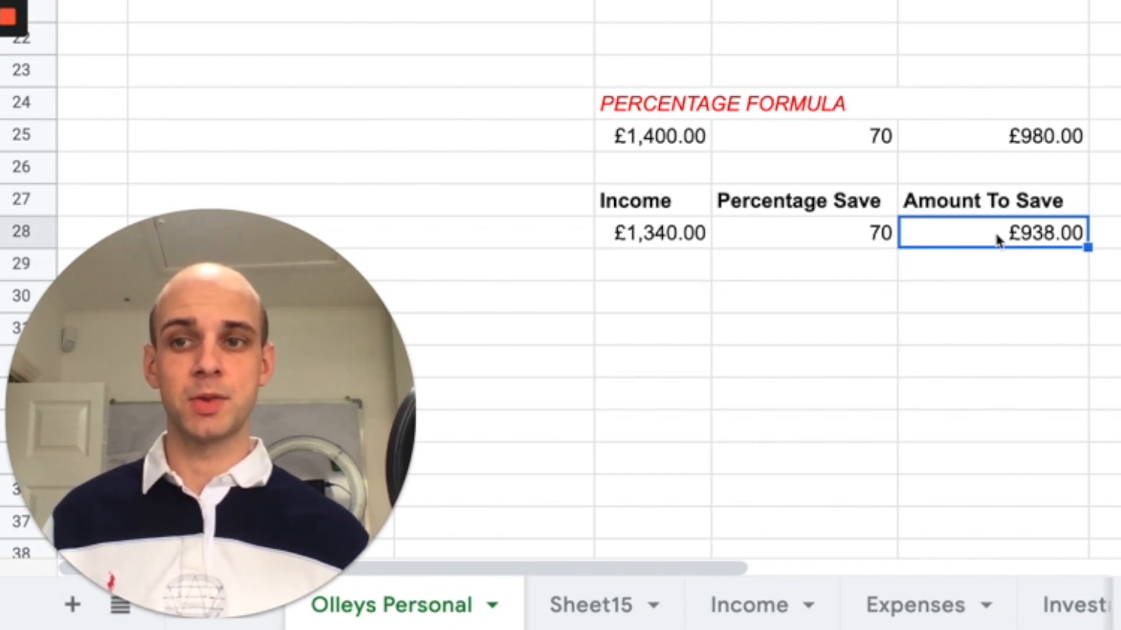
pyautogui.doubleClick(1051, 234)
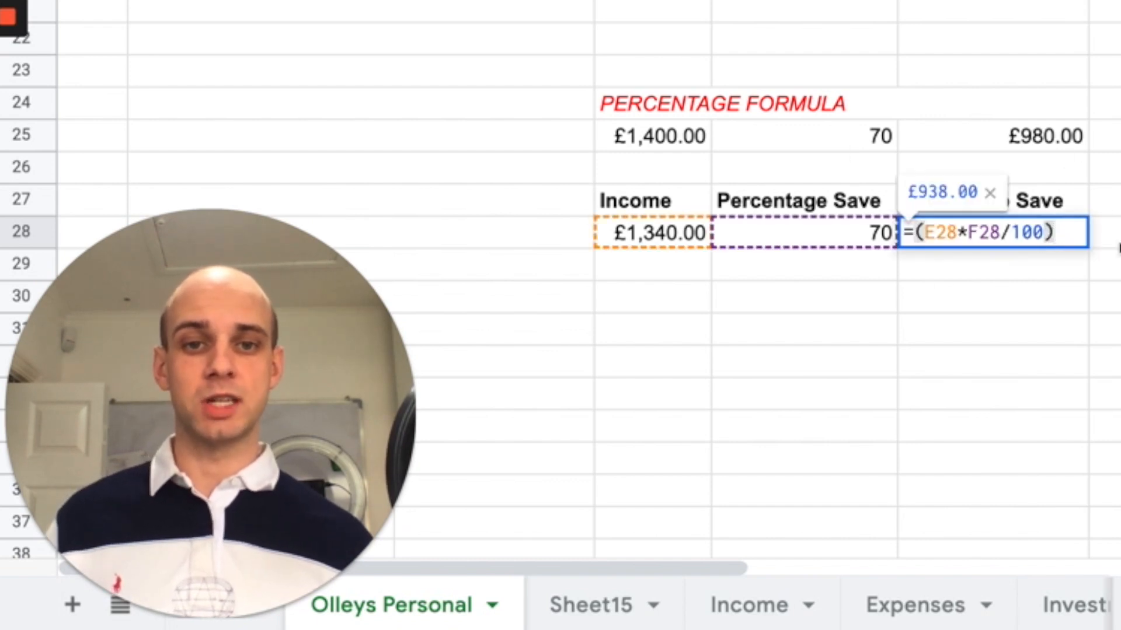